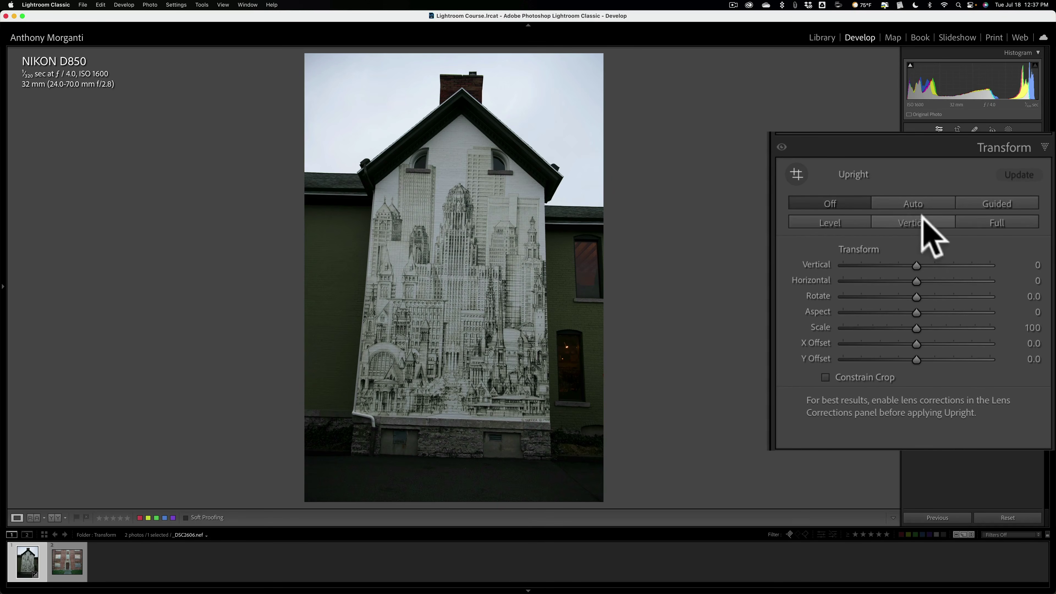
# Try the Auto Upright correction, and the Full correction with Constrain Crop, on the mural photo, resetting the photo after each.
pyautogui.click(969, 224)
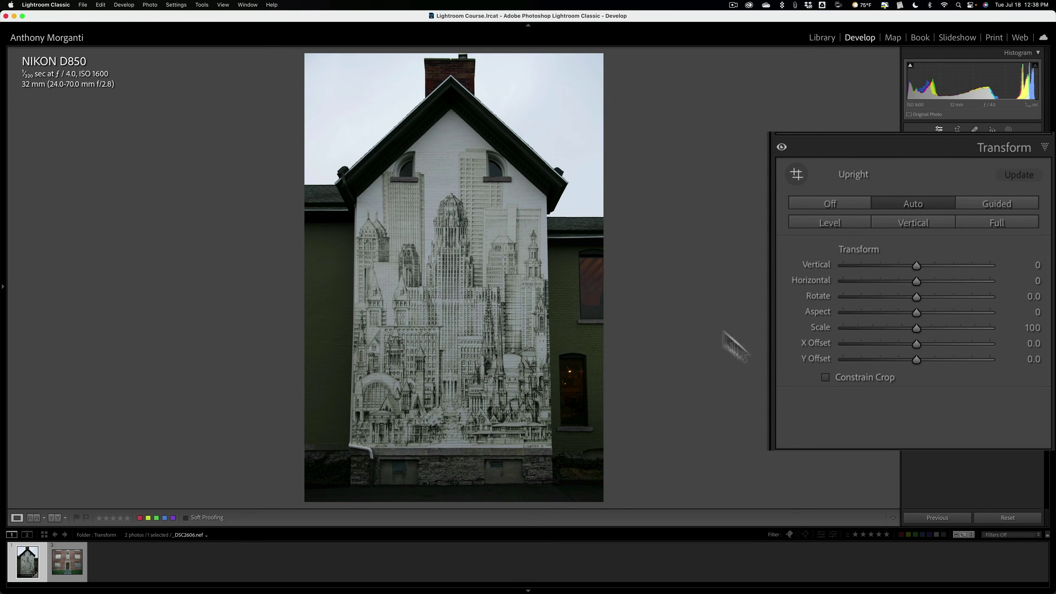
pyautogui.click(1010, 518)
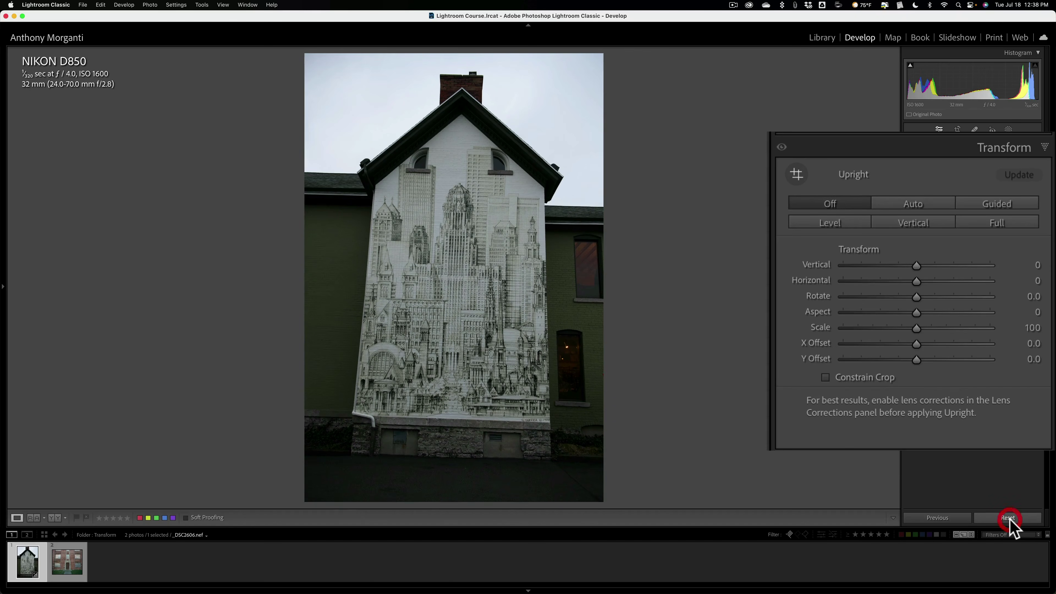
pyautogui.click(1001, 219)
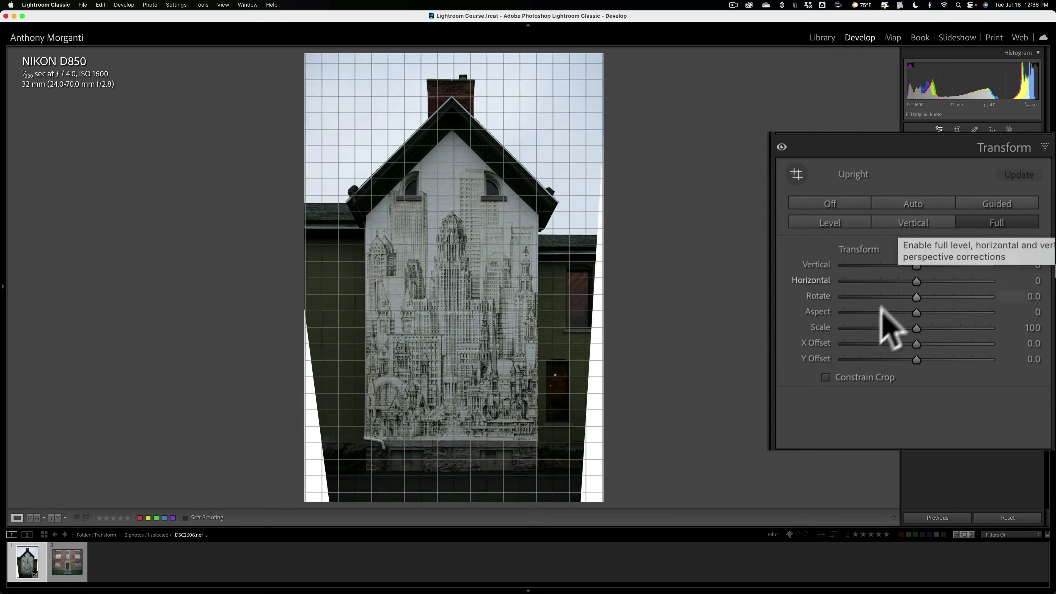
pyautogui.click(825, 377)
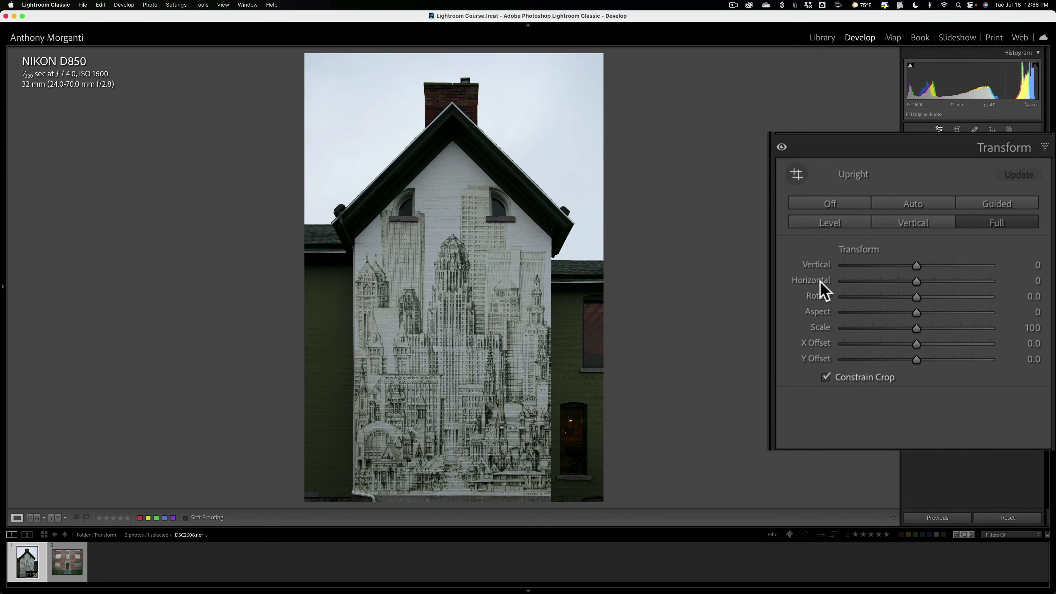
pyautogui.click(1001, 518)
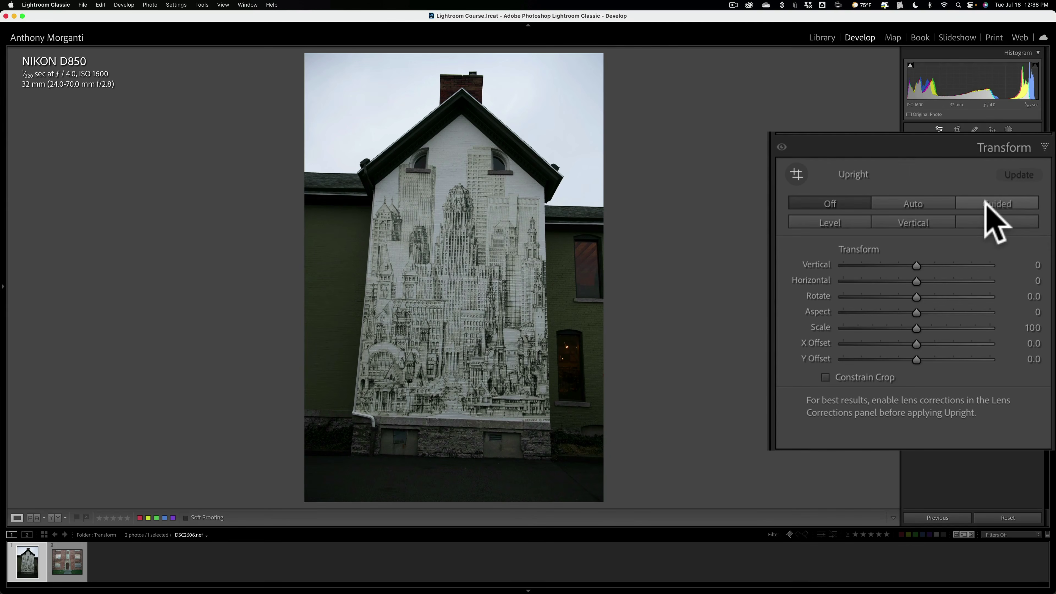
# Try the Level and Vertical Upright corrections on the mural photo with Constrain Crop enabled, and reset the photo.
pyautogui.click(831, 221)
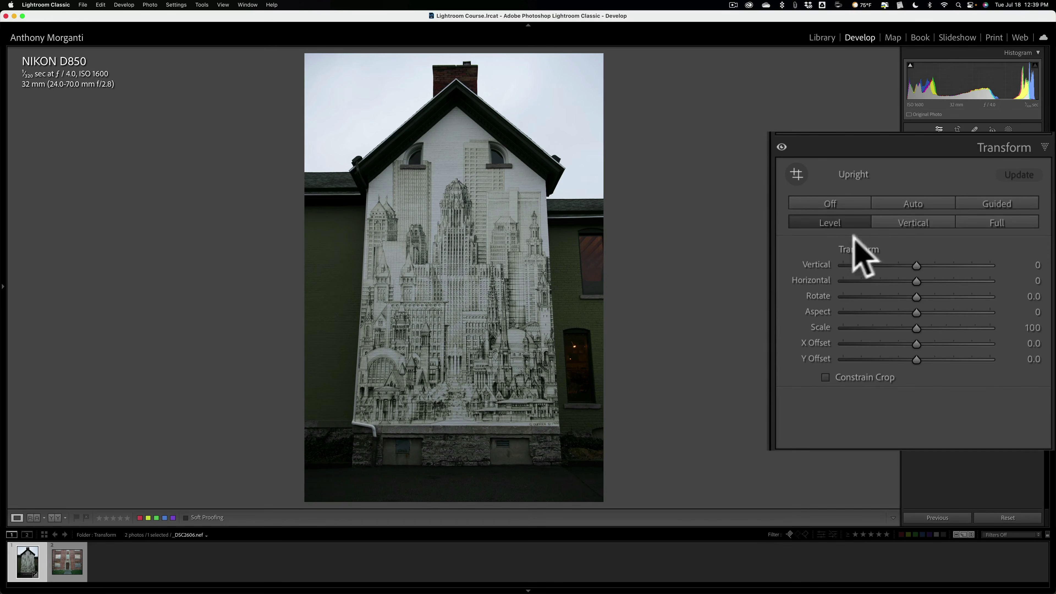
pyautogui.click(898, 222)
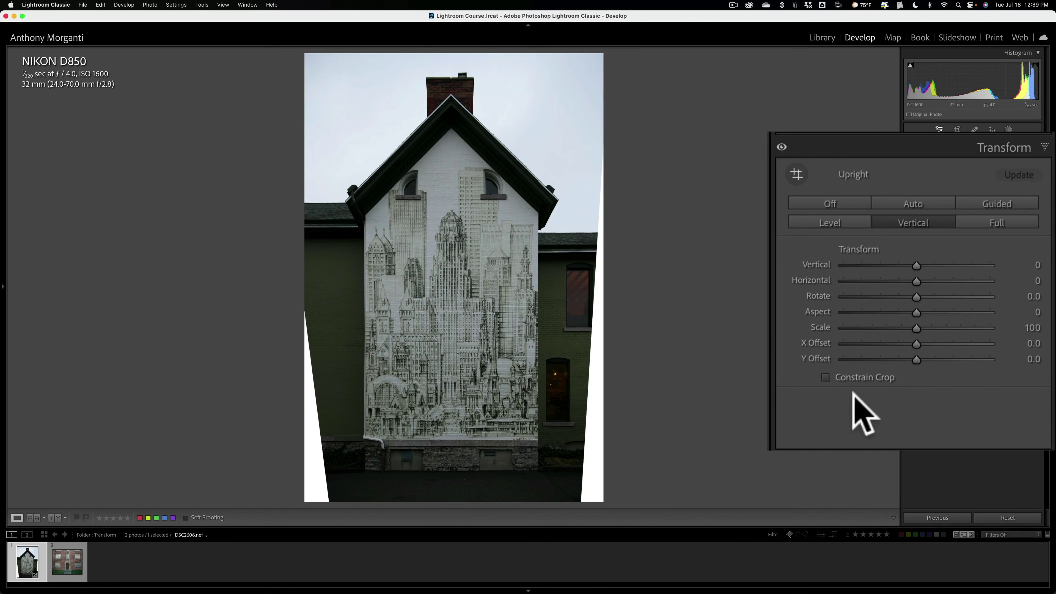
pyautogui.click(824, 377)
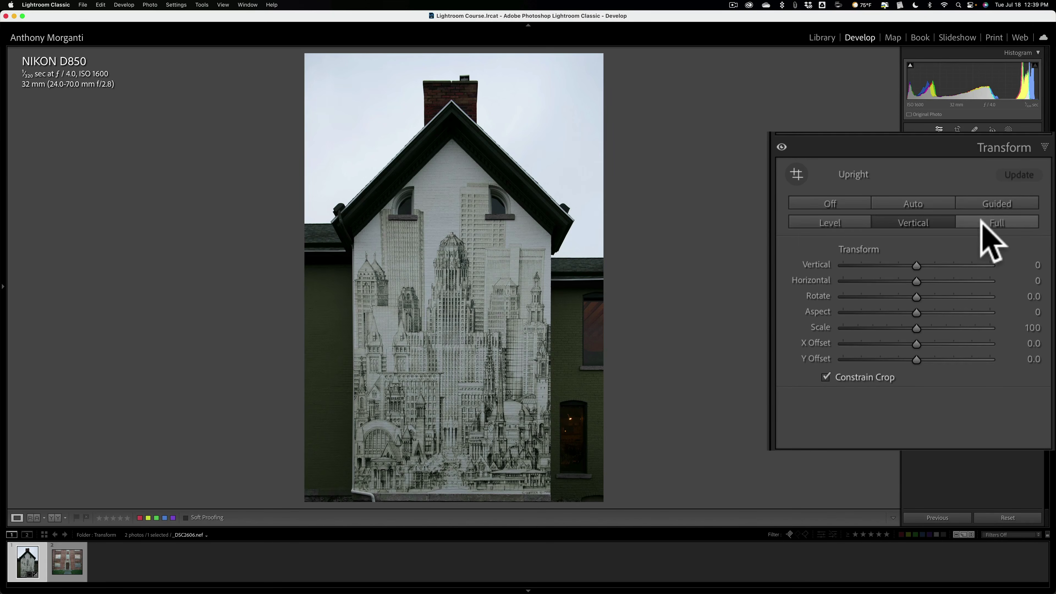
pyautogui.click(1008, 518)
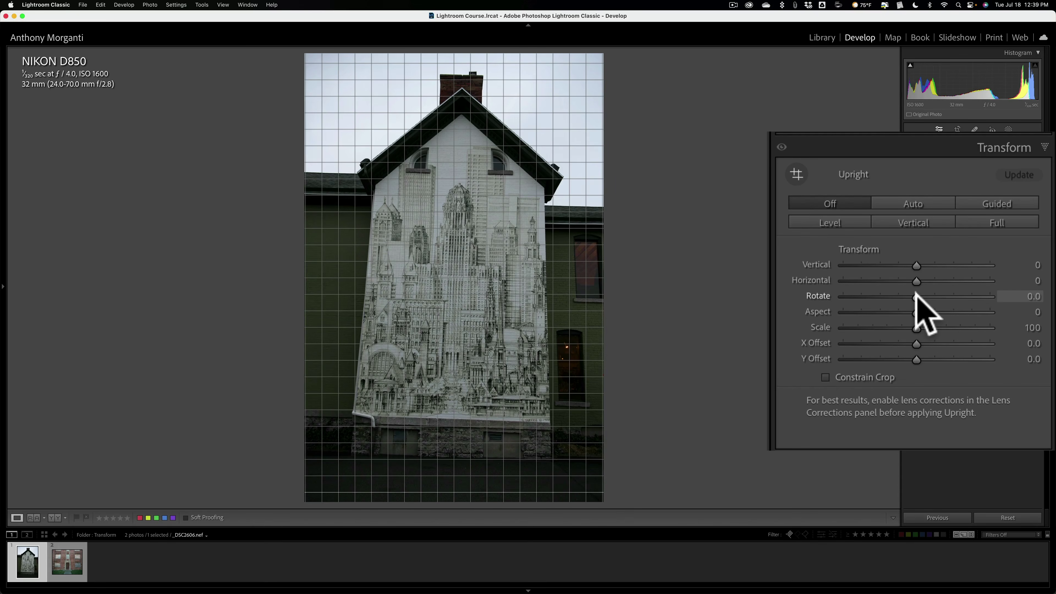
# Set the mural photo's Rotate transform to -1.8 and its X Offset to -0.9.
pyautogui.moveTo(915, 292); pyautogui.dragTo(901, 296)
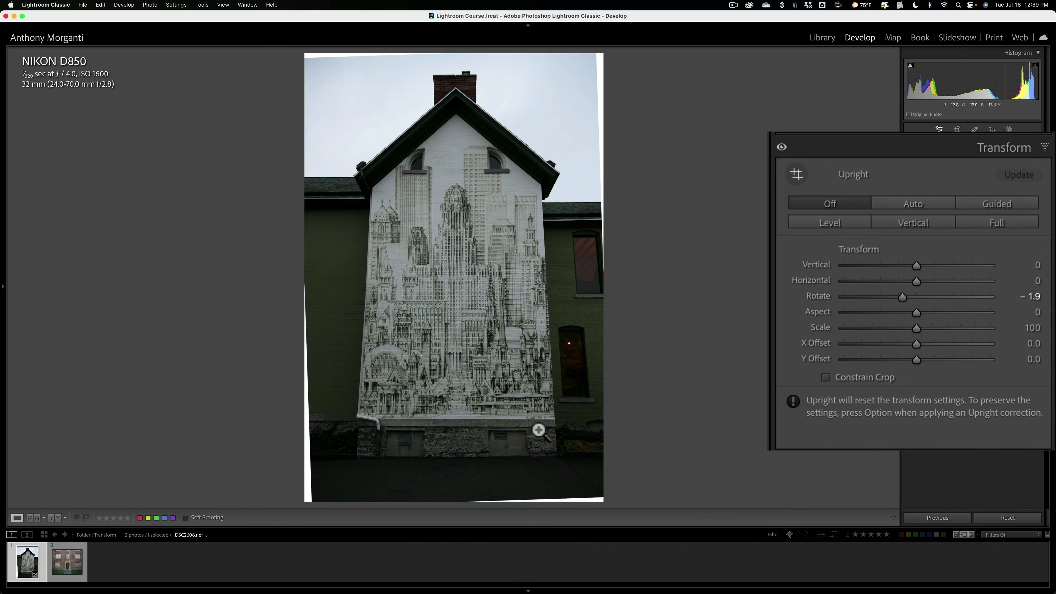
pyautogui.click(900, 293)
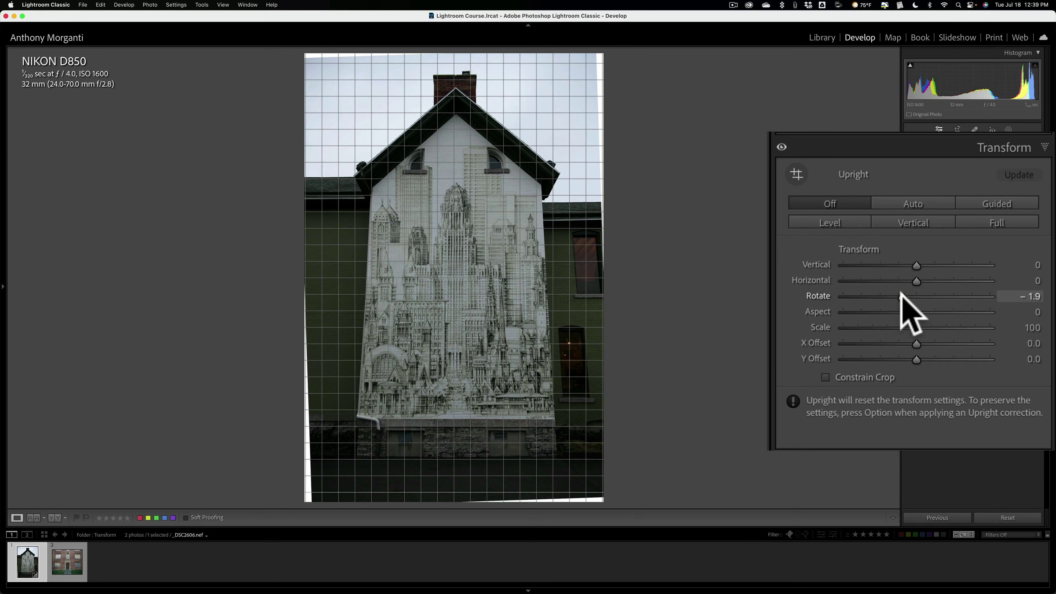
pyautogui.moveTo(900, 295); pyautogui.dragTo(903, 296)
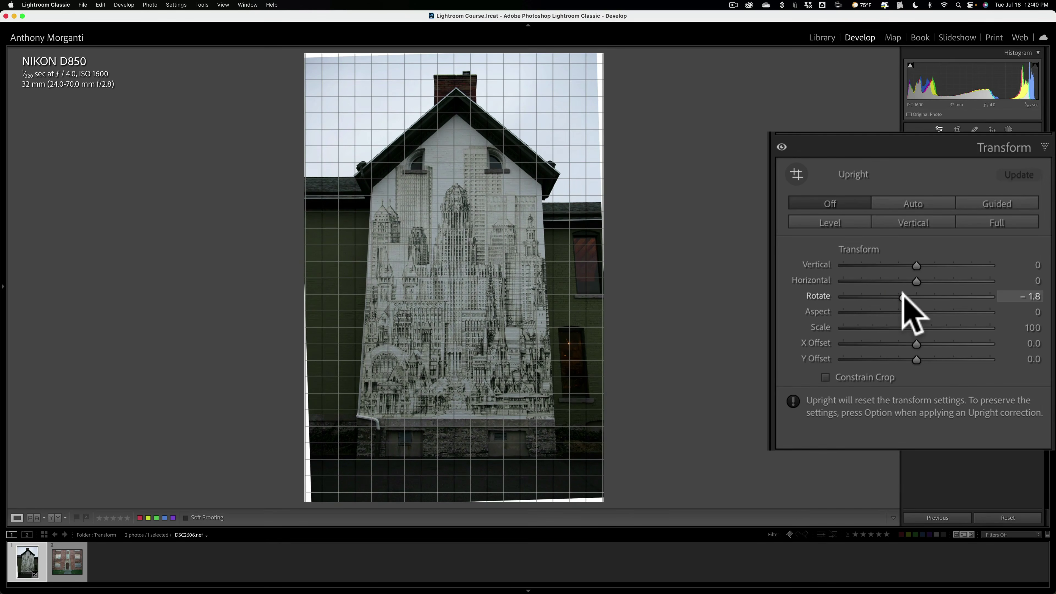
pyautogui.moveTo(902, 296); pyautogui.dragTo(902, 296)
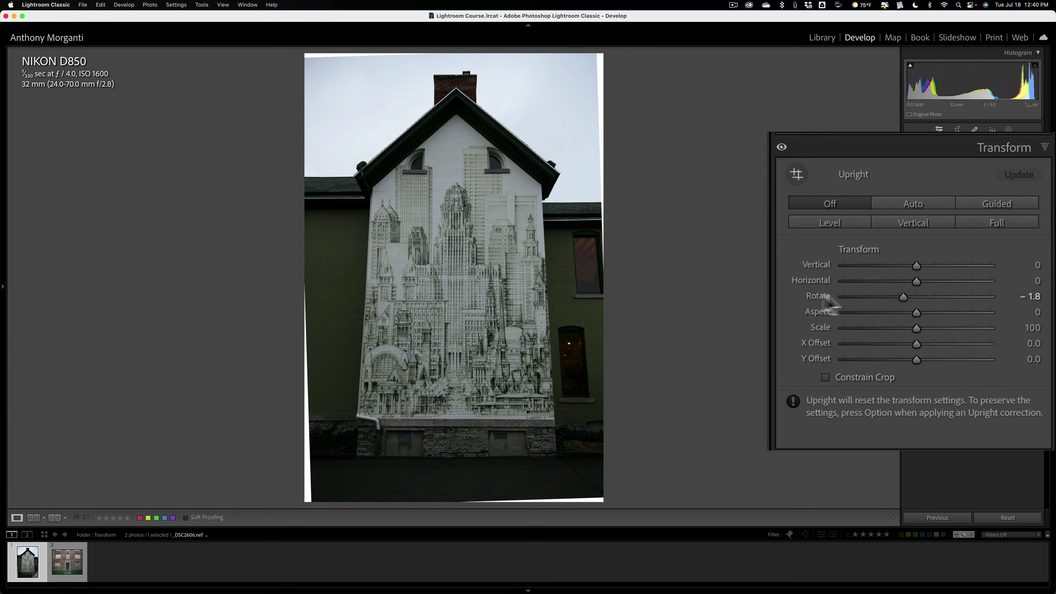
pyautogui.click(929, 307)
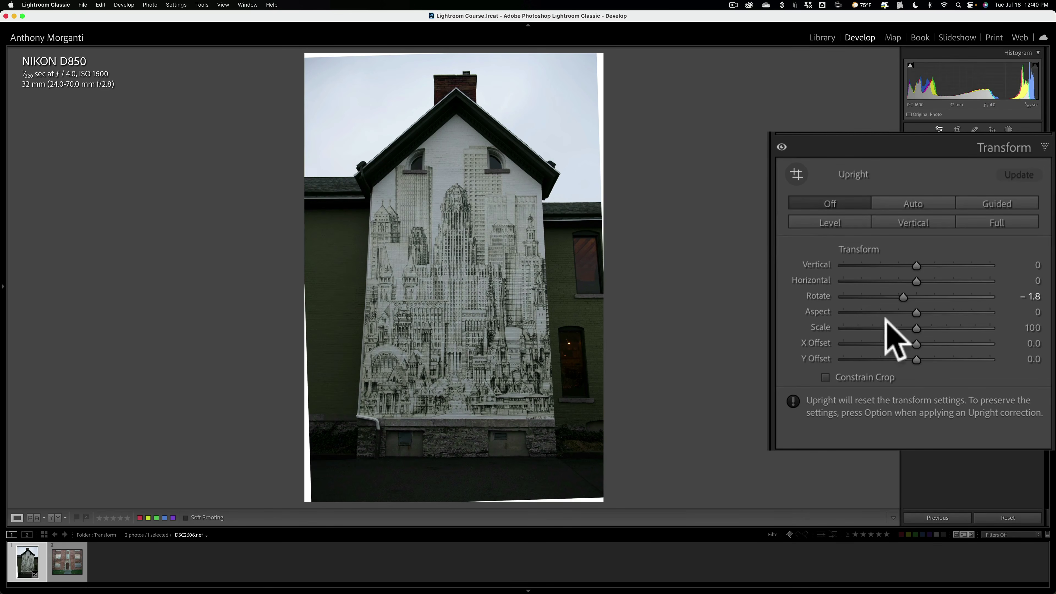
pyautogui.click(916, 342)
pyautogui.moveTo(916, 342)
pyautogui.mouseDown()
pyautogui.moveTo(941, 345)
pyautogui.moveTo(870, 345)
pyautogui.moveTo(960, 343)
pyautogui.moveTo(915, 345)
pyautogui.mouseUp()
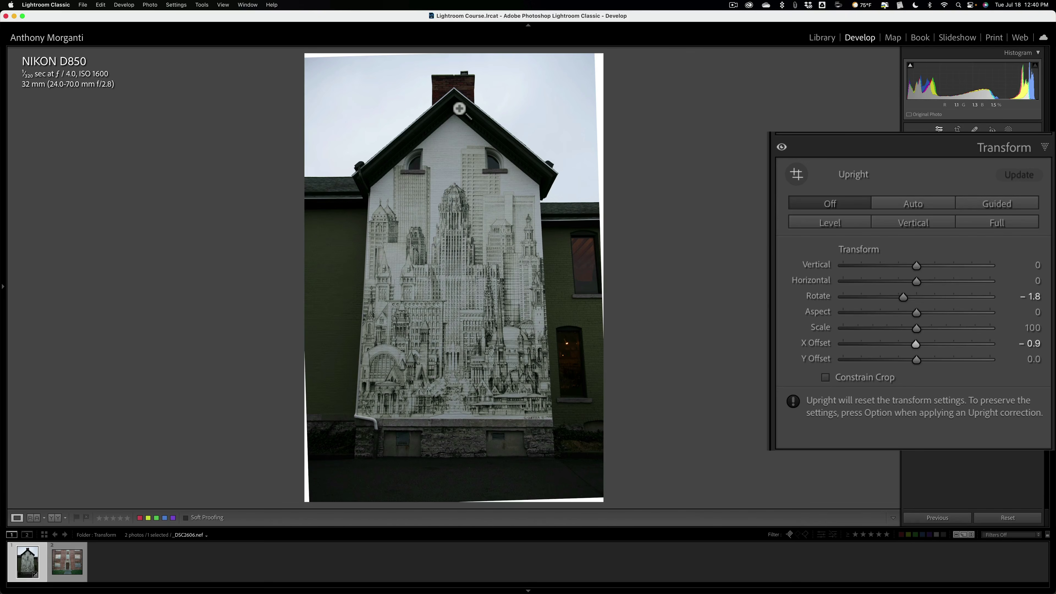
# Set the mural photo's Vertical transform to -17 and enable Constrain Crop.
pyautogui.moveTo(915, 264)
pyautogui.mouseDown()
pyautogui.moveTo(930, 262)
pyautogui.moveTo(902, 265)
pyautogui.mouseUp()
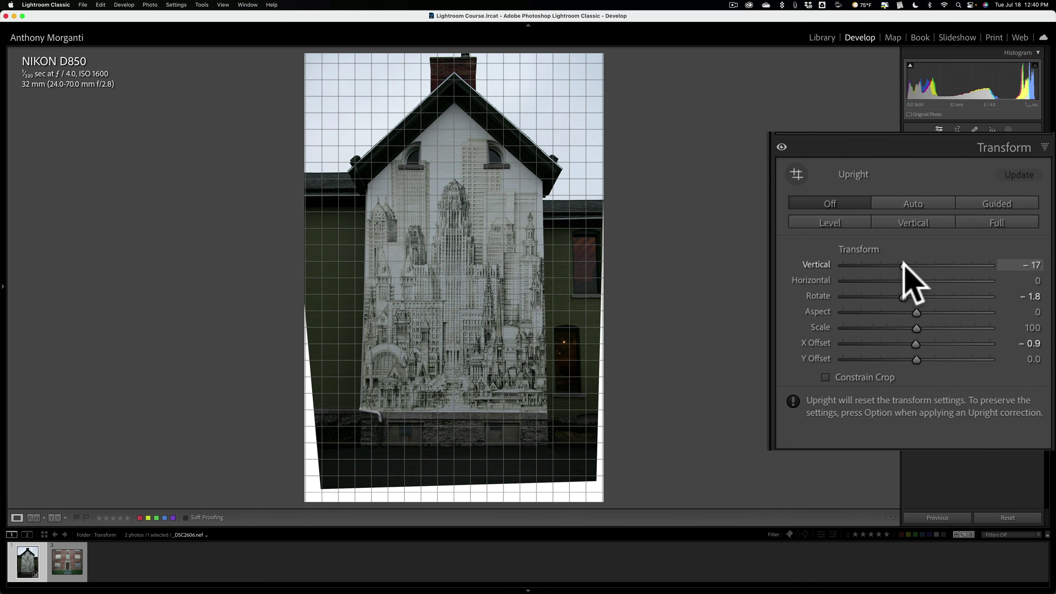
pyautogui.moveTo(903, 266); pyautogui.dragTo(900, 266)
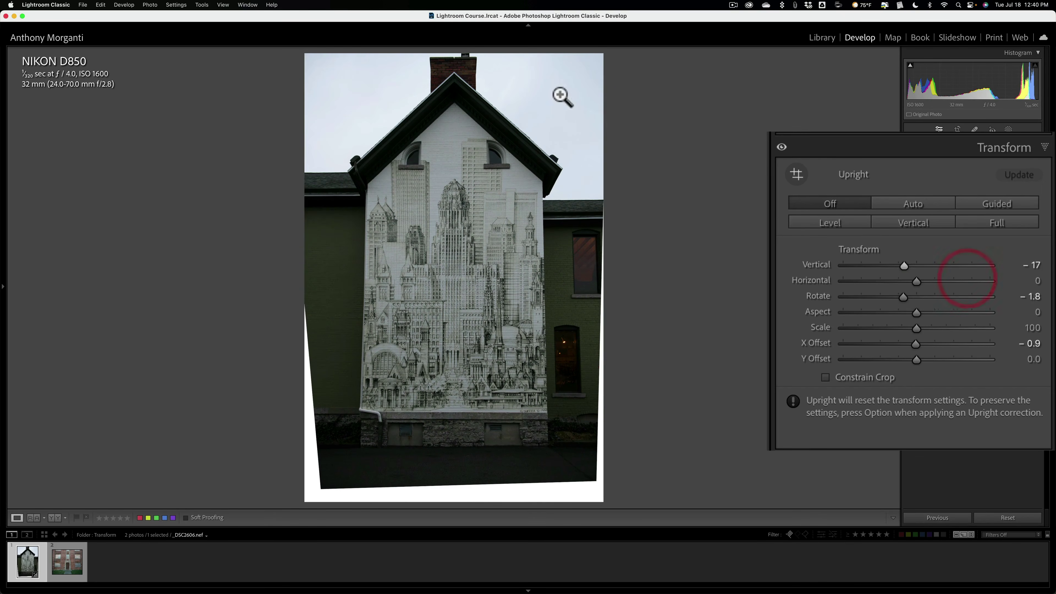
pyautogui.click(825, 378)
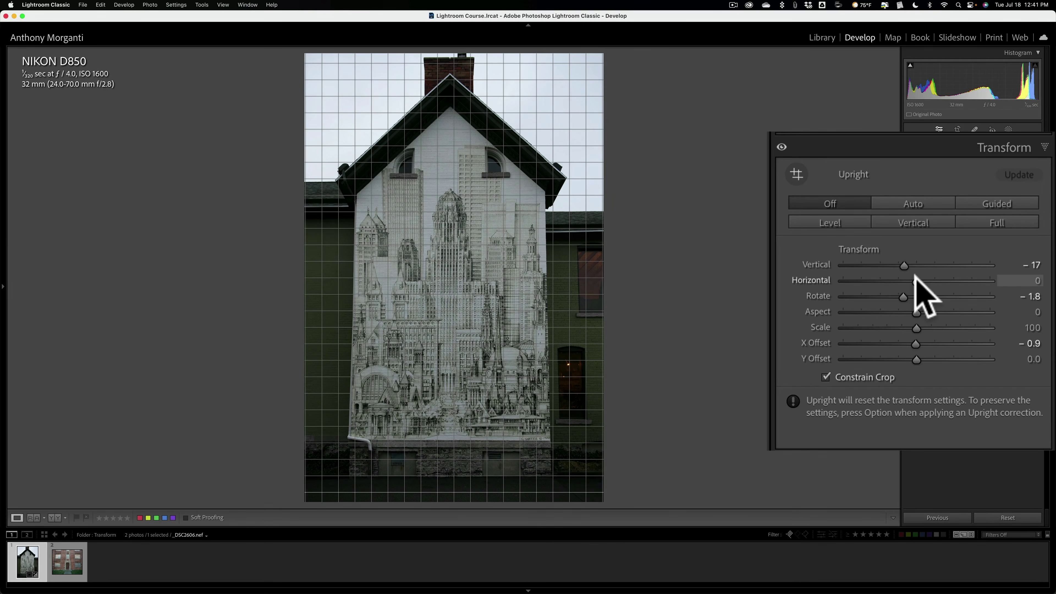
# Try the Horizontal, Aspect and Scale transforms on the mural photo, restore their defaults, and reset all adjustments.
pyautogui.moveTo(915, 279); pyautogui.dragTo(860, 312)
pyautogui.doubleClick(858, 312)
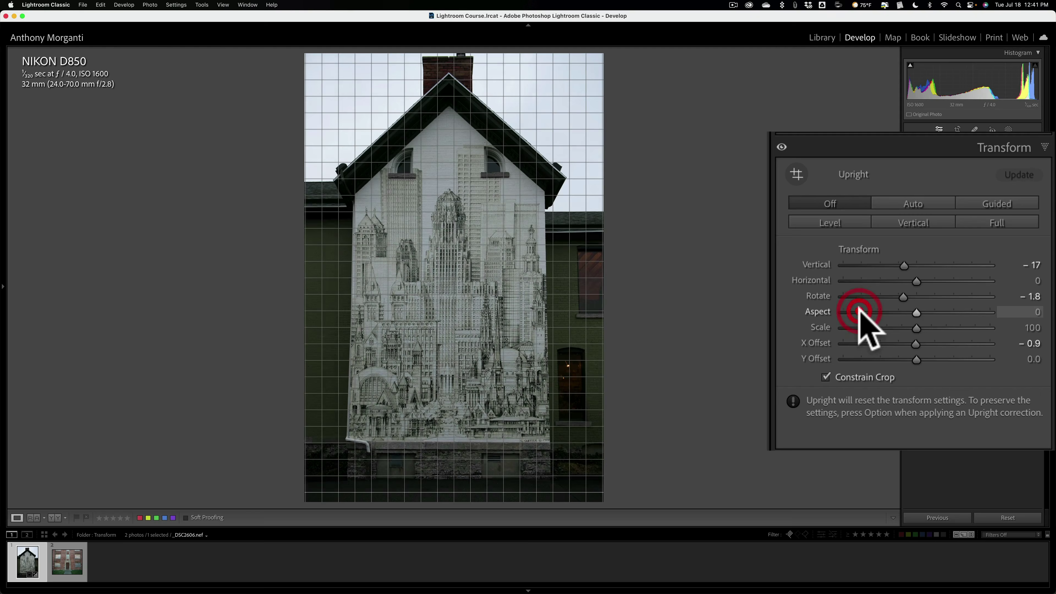
pyautogui.moveTo(914, 328); pyautogui.dragTo(849, 327)
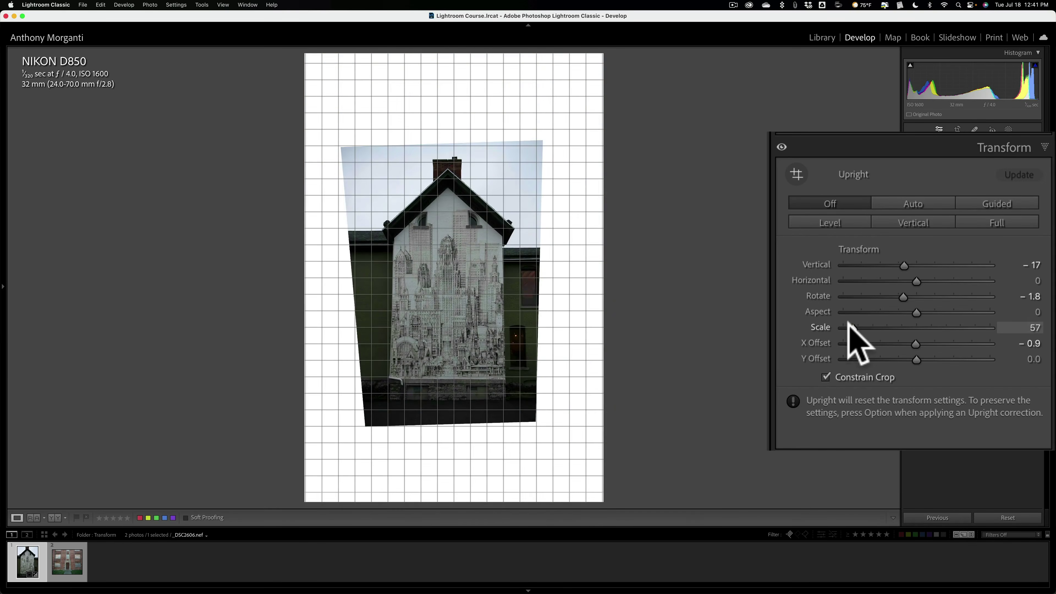
pyautogui.doubleClick(848, 328)
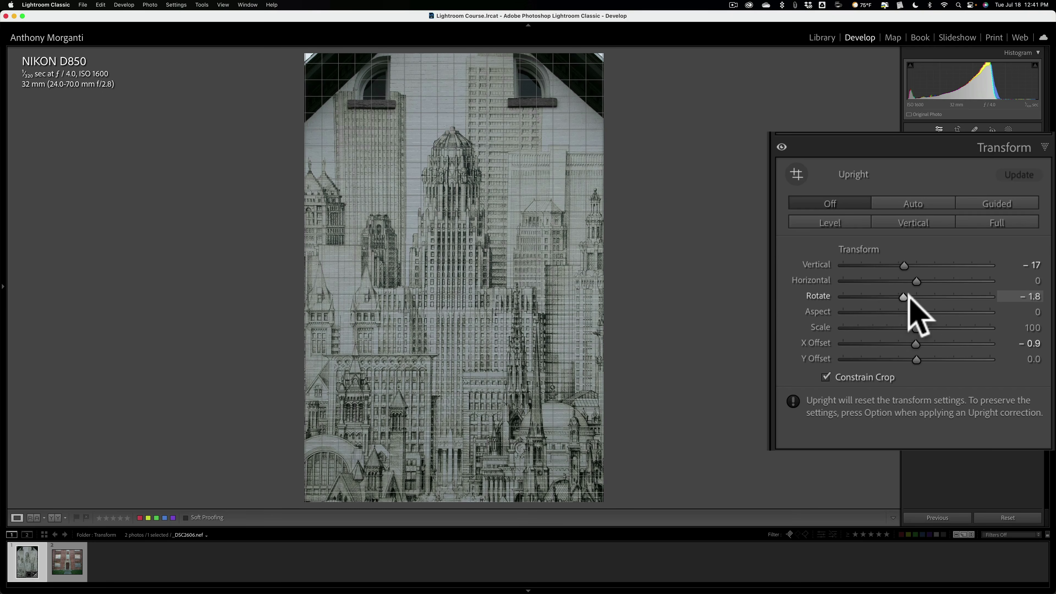
pyautogui.click(1003, 518)
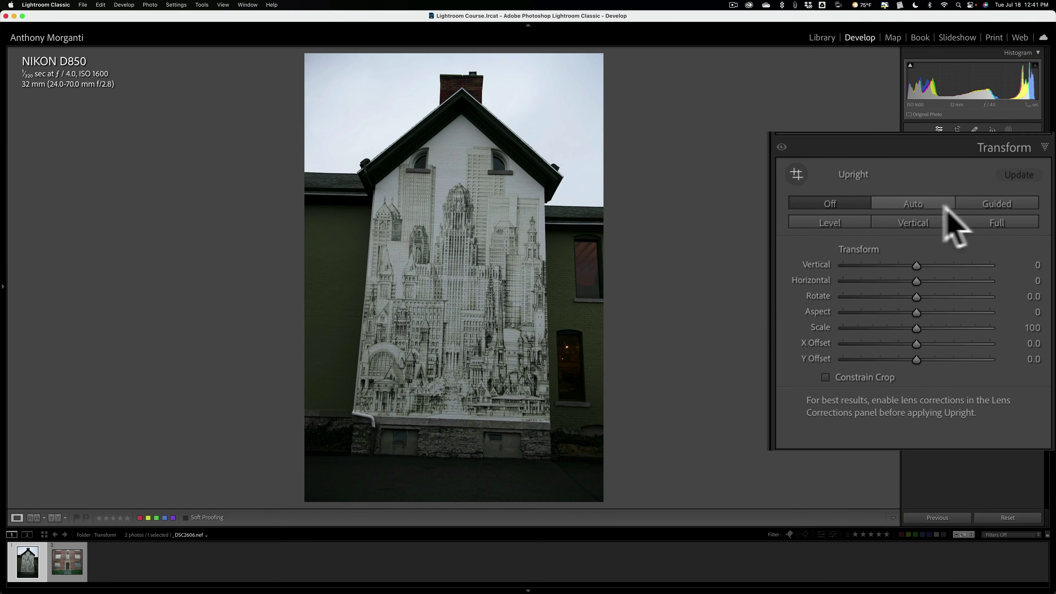
# Try the Auto Upright correction with X and Y Offset shifts on the mural photo, and reset the photo.
pyautogui.click(929, 199)
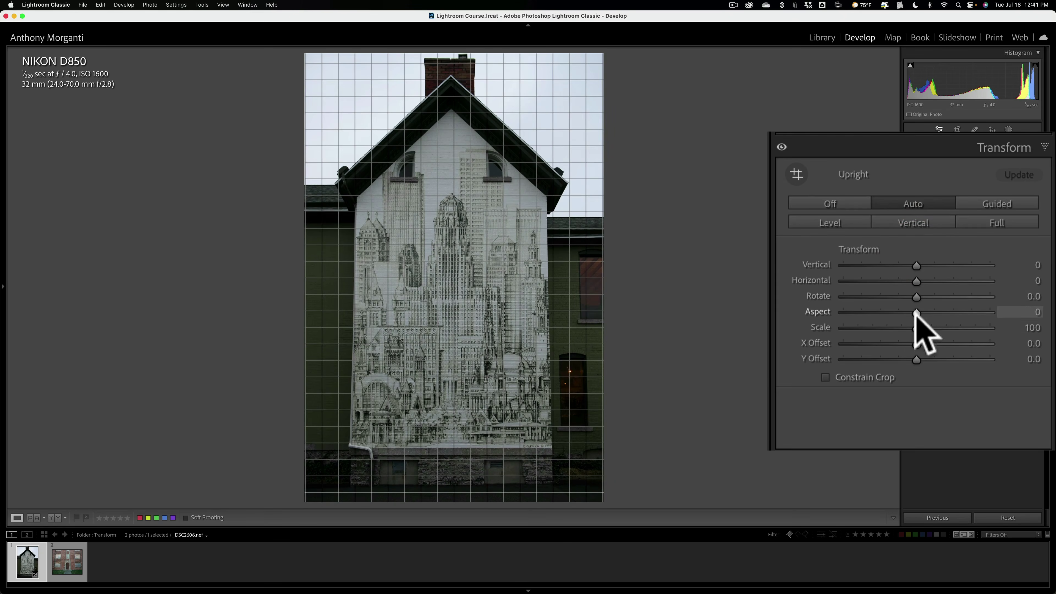
pyautogui.moveTo(910, 340); pyautogui.dragTo(929, 356)
pyautogui.doubleClick(941, 343)
pyautogui.doubleClick(929, 356)
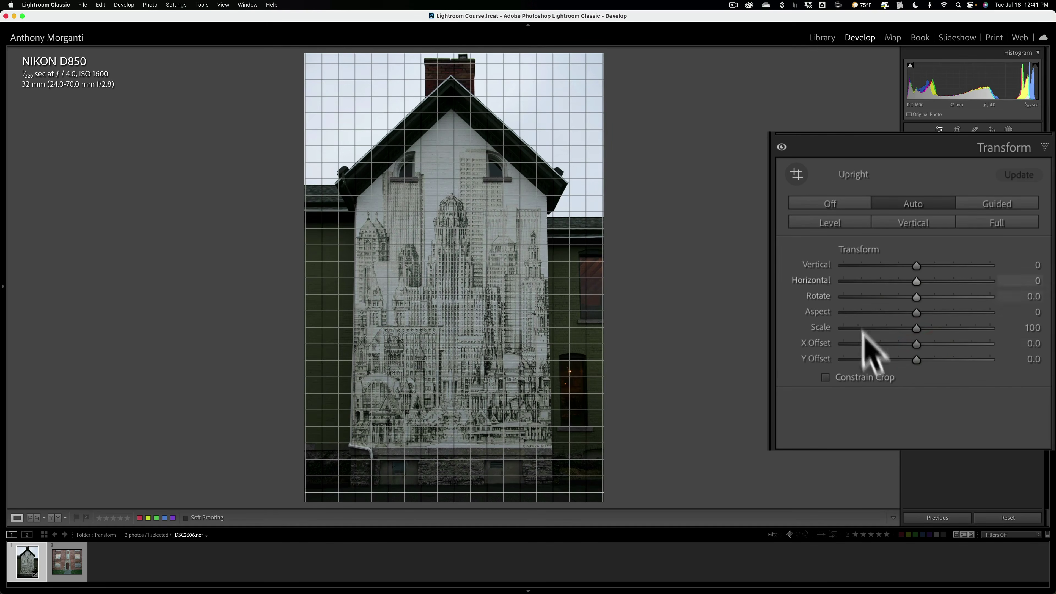
pyautogui.click(1008, 518)
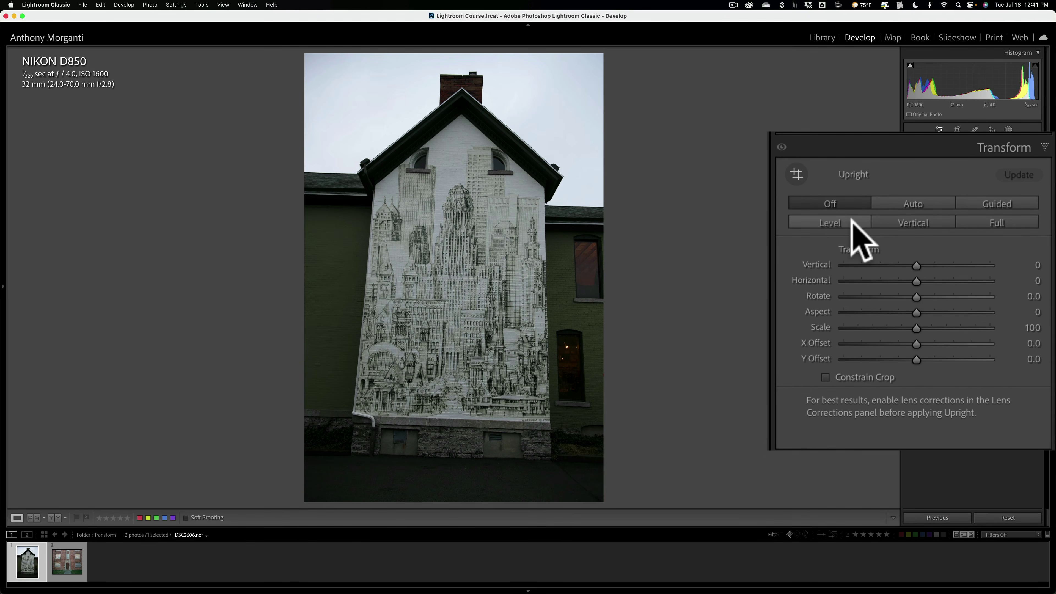
# Apply the Auto Upright correction to the mural photo.
pyautogui.click(911, 332)
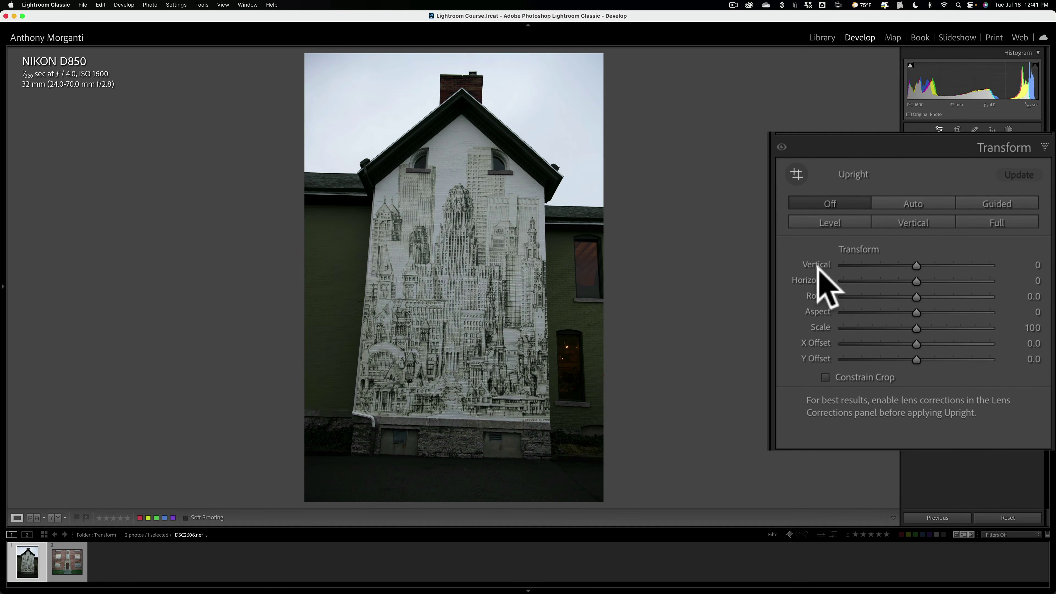
pyautogui.click(900, 202)
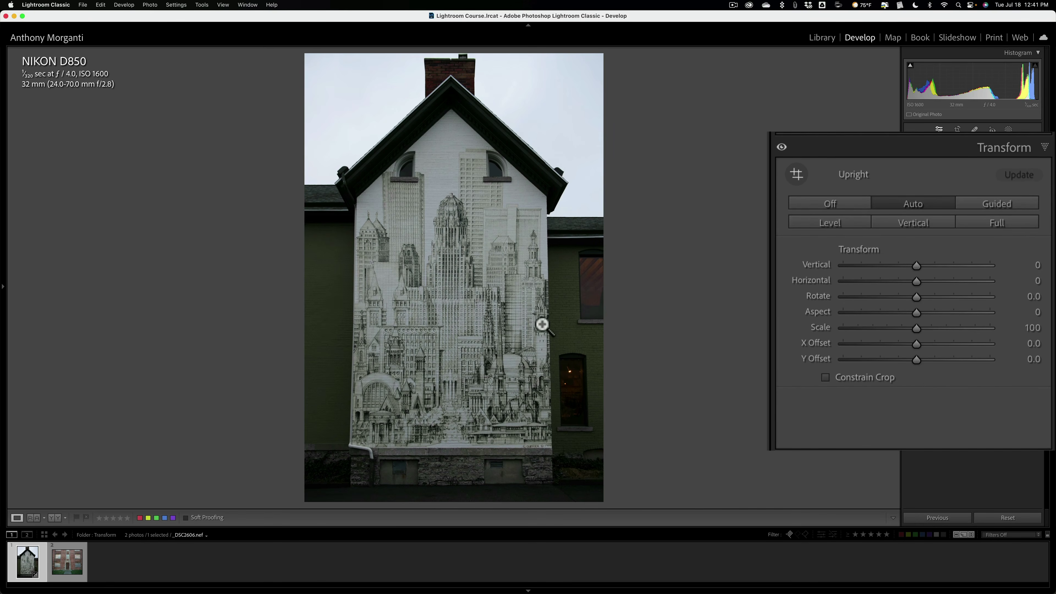
# Switch to the brick building photo and activate the Guided Upright tool with its tool options shown.
pyautogui.click(68, 561)
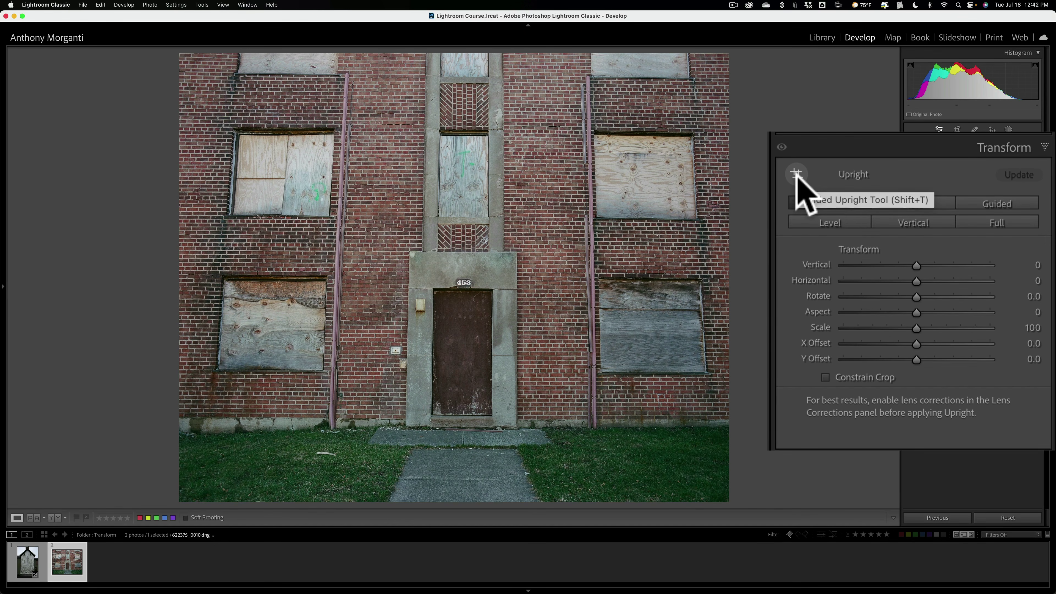
pyautogui.click(986, 205)
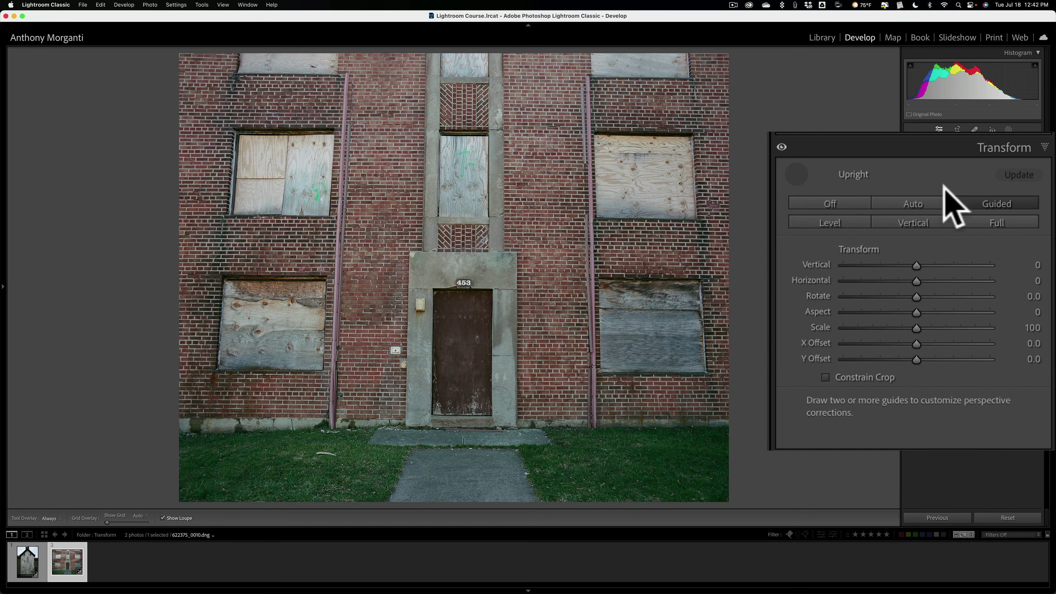
pyautogui.click(821, 203)
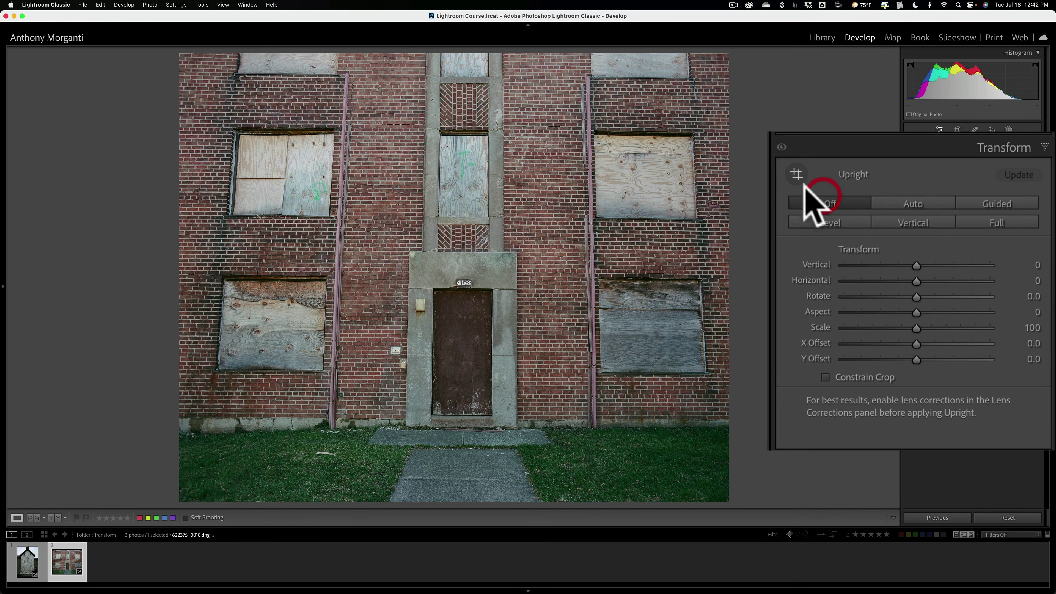
pyautogui.click(795, 171)
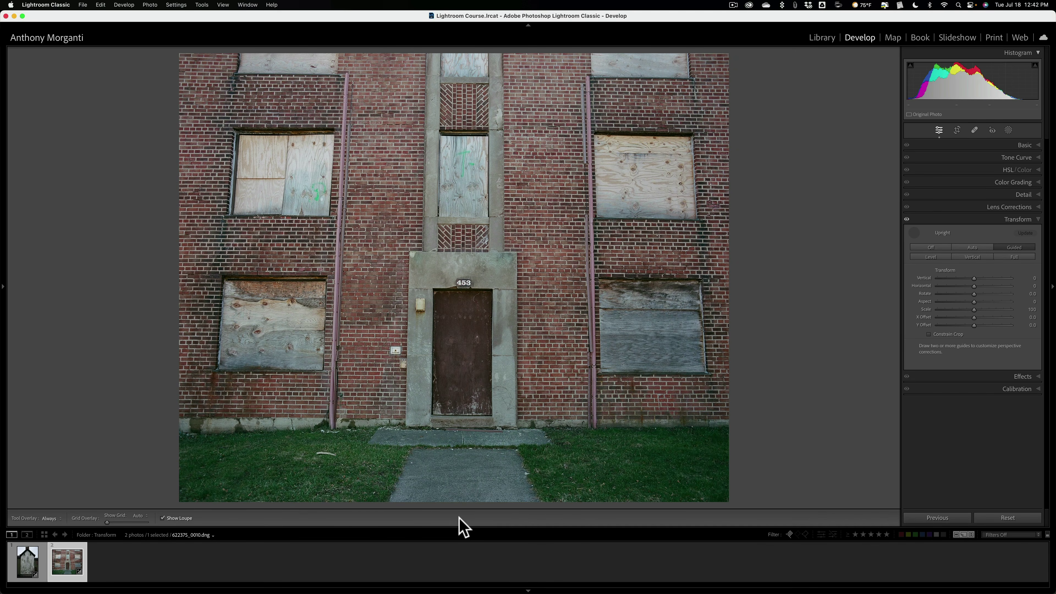
pyautogui.press('t')
pyautogui.press('t')
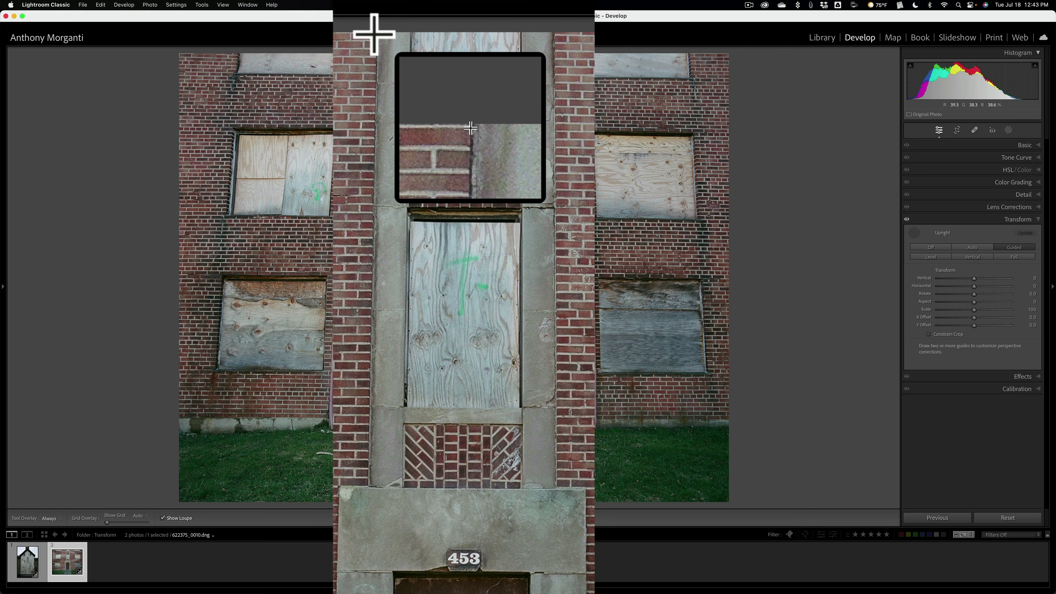
# Draw two vertical Upright guides along the left and right edges of the stone column above the doorway.
pyautogui.moveTo(374, 33); pyautogui.dragTo(368, 483)
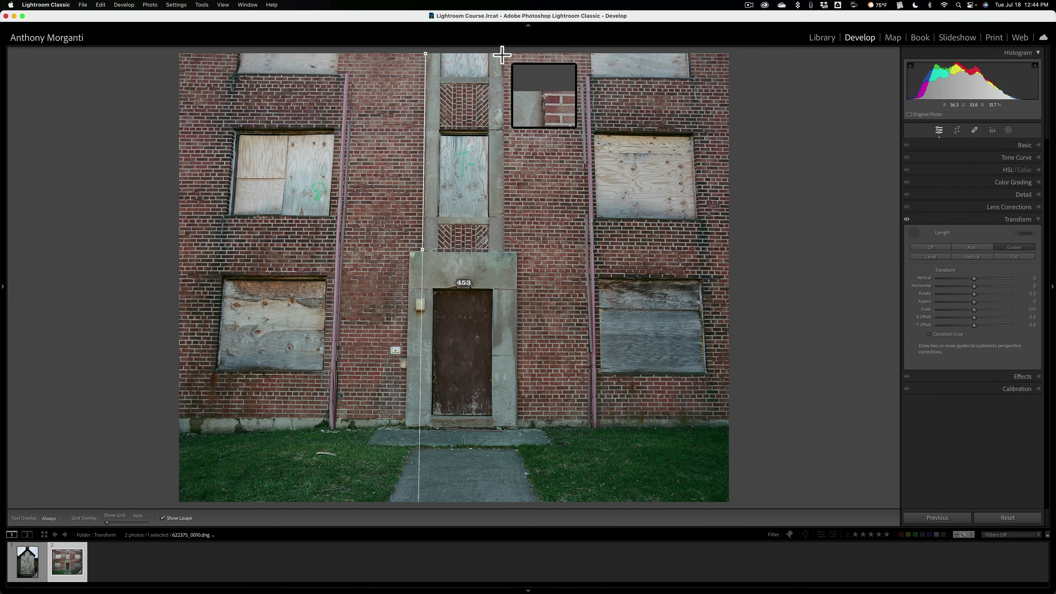
pyautogui.moveTo(503, 54)
pyautogui.mouseDown()
pyautogui.moveTo(511, 210)
pyautogui.moveTo(503, 251)
pyautogui.mouseUp()
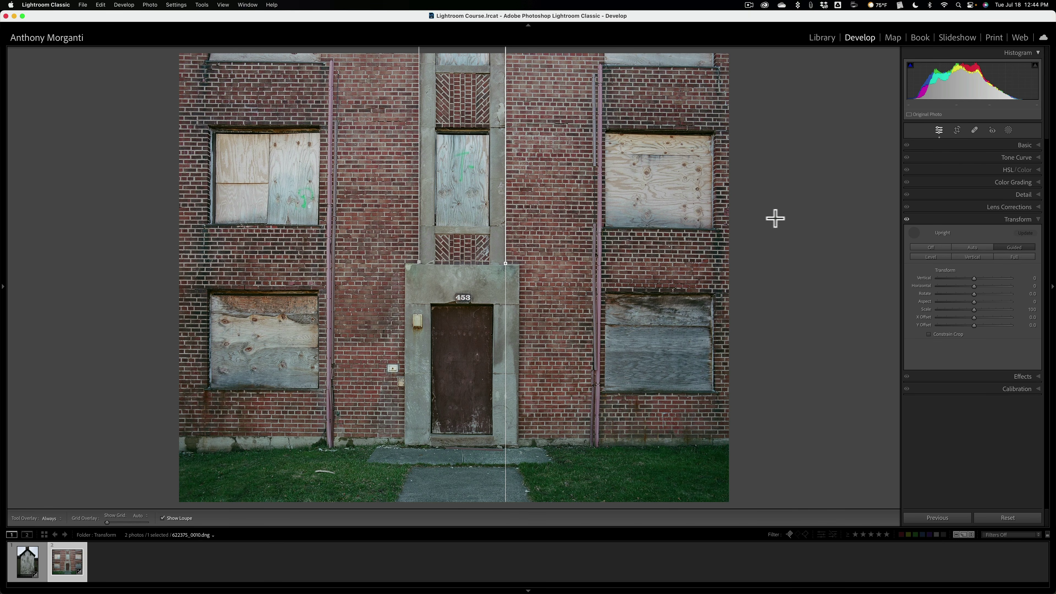
pyautogui.moveTo(188, 220); pyautogui.dragTo(189, 220)
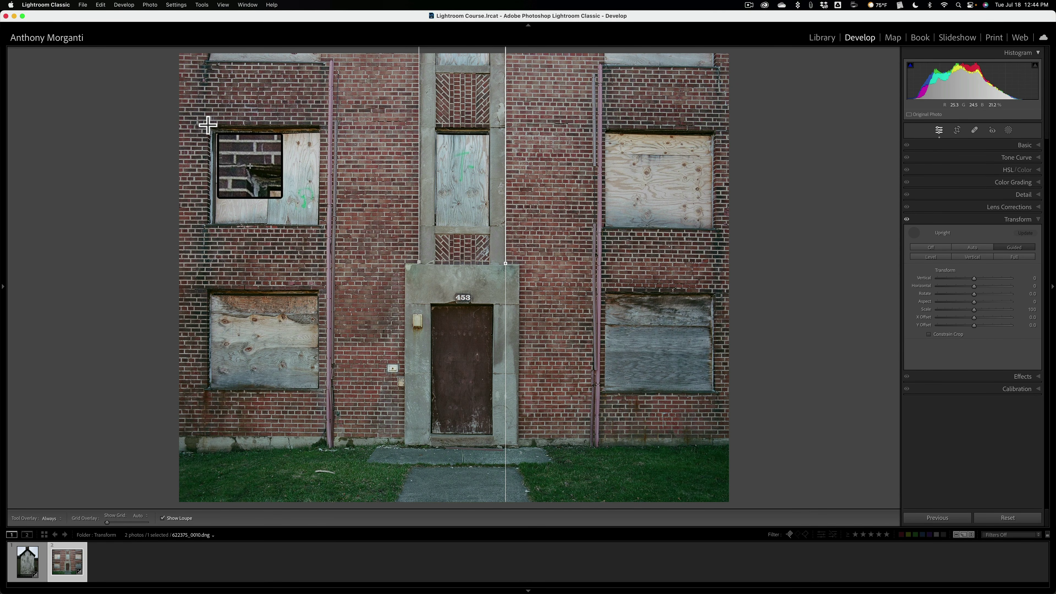
# Draw two horizontal Upright guides, along the tops of the upper windows and the bottoms of the lower windows, and close the Guided Upright tool.
pyautogui.moveTo(208, 125); pyautogui.dragTo(712, 130)
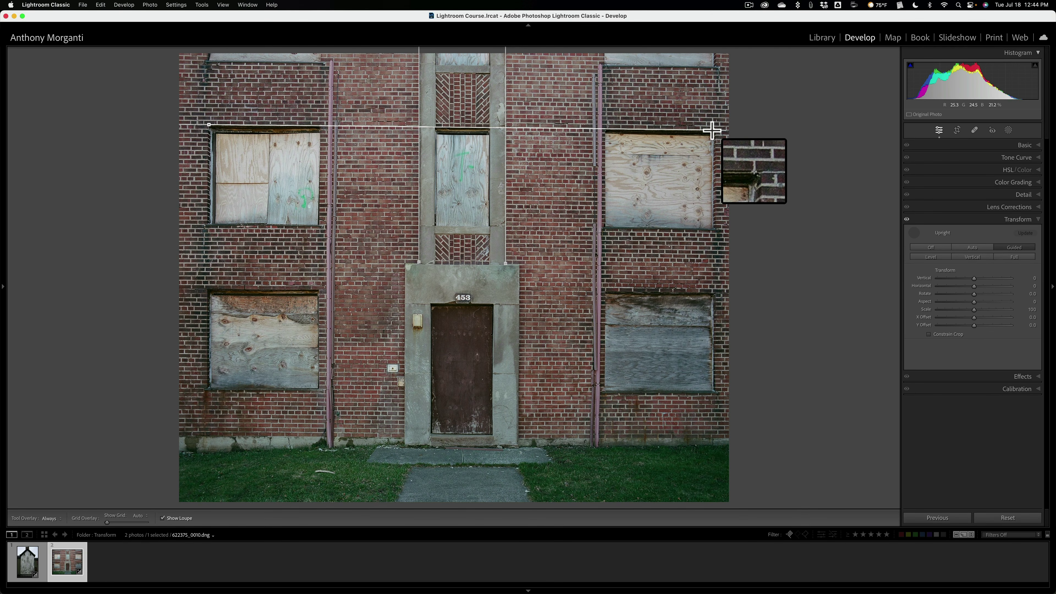
pyautogui.moveTo(713, 130); pyautogui.dragTo(713, 130)
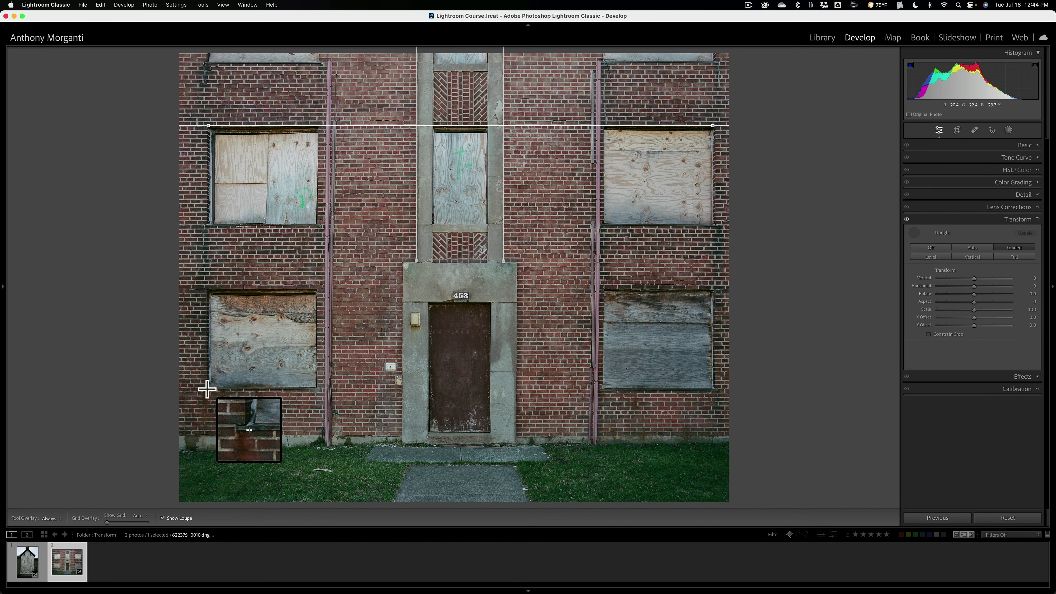
pyautogui.moveTo(207, 389); pyautogui.dragTo(716, 390)
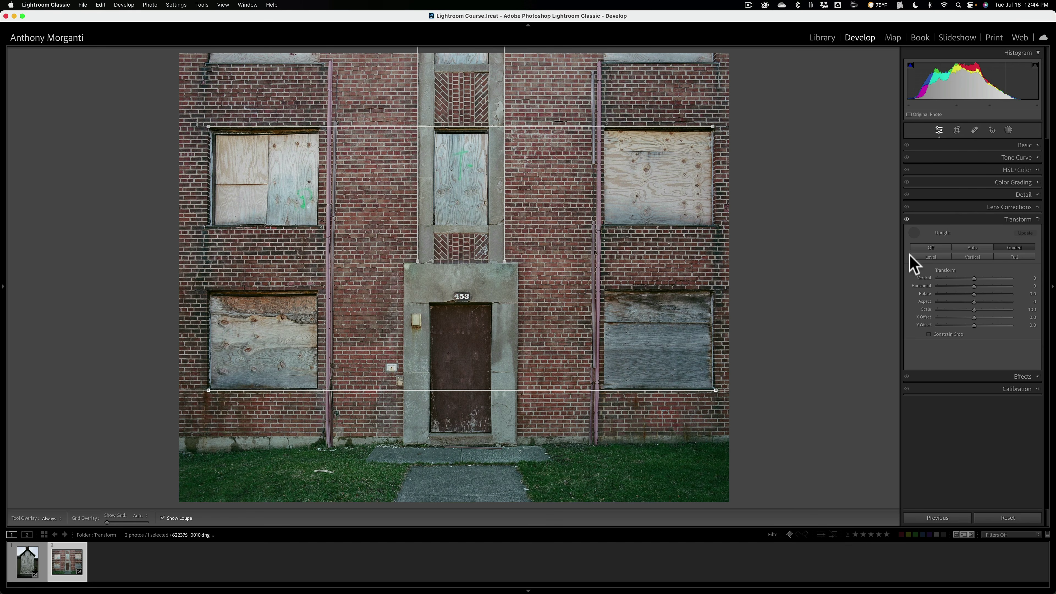
pyautogui.click(914, 233)
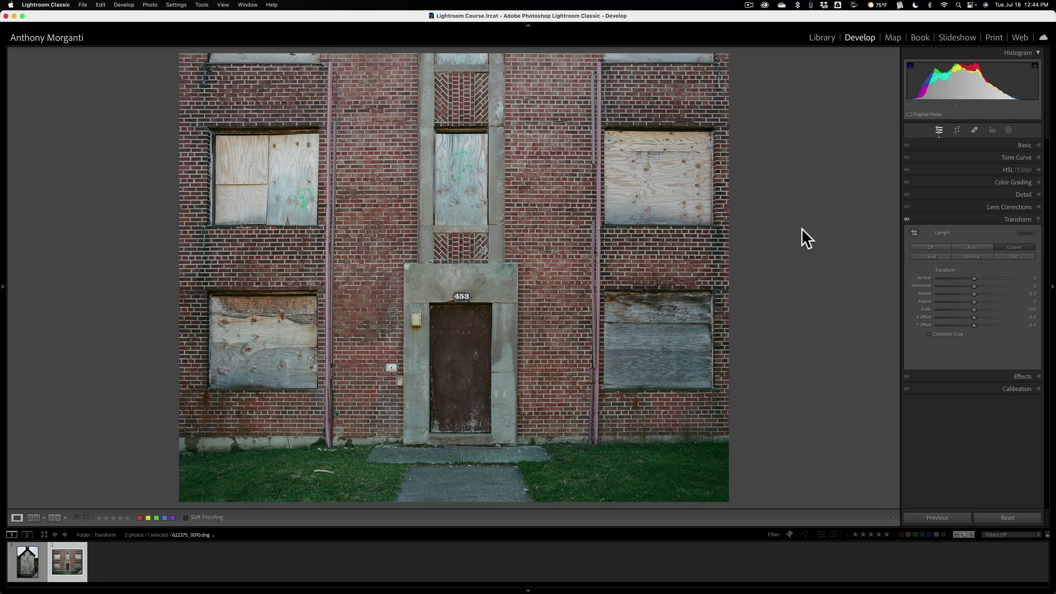
# Compare the brick building photo before and after the guided correction, twice.
pyautogui.press('\\')
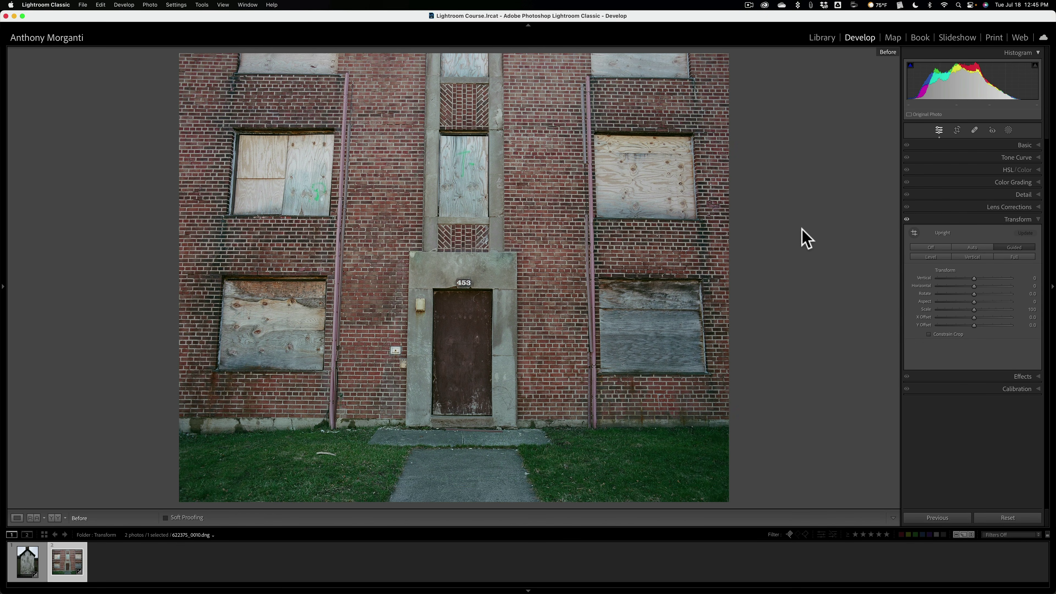
pyautogui.press('\\')
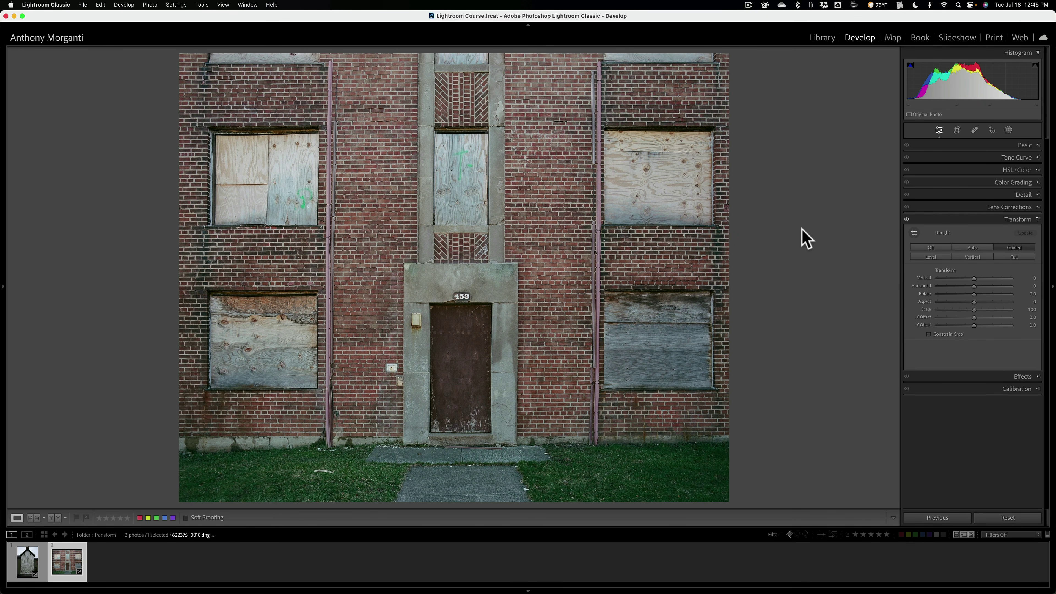
pyautogui.press('\\')
pyautogui.press('\\')
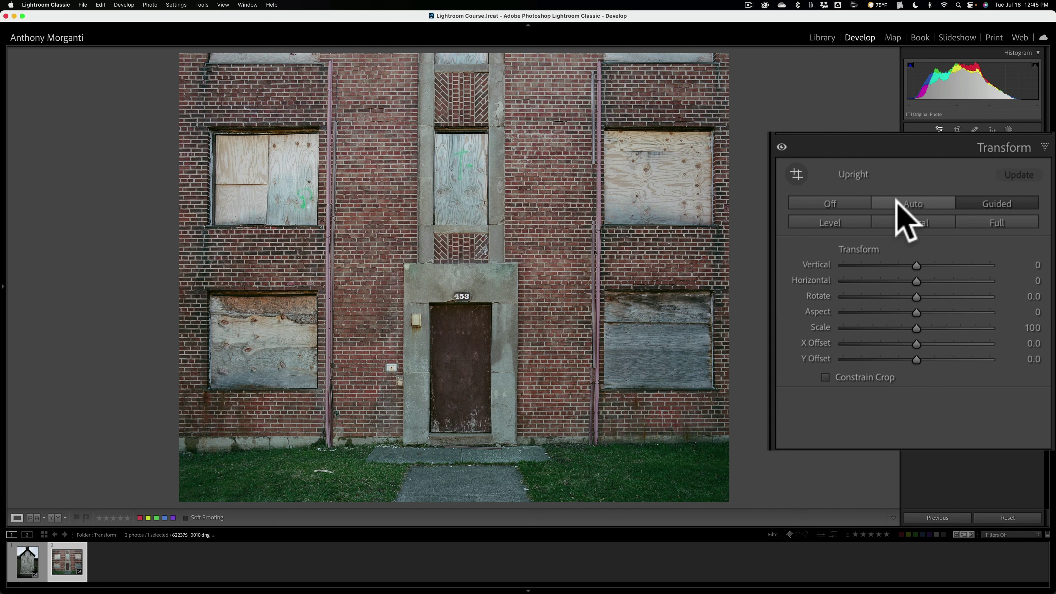
# Reset the brick building photo and try the Auto Upright correction before applying the Full correction.
pyautogui.click(1008, 518)
pyautogui.click(916, 204)
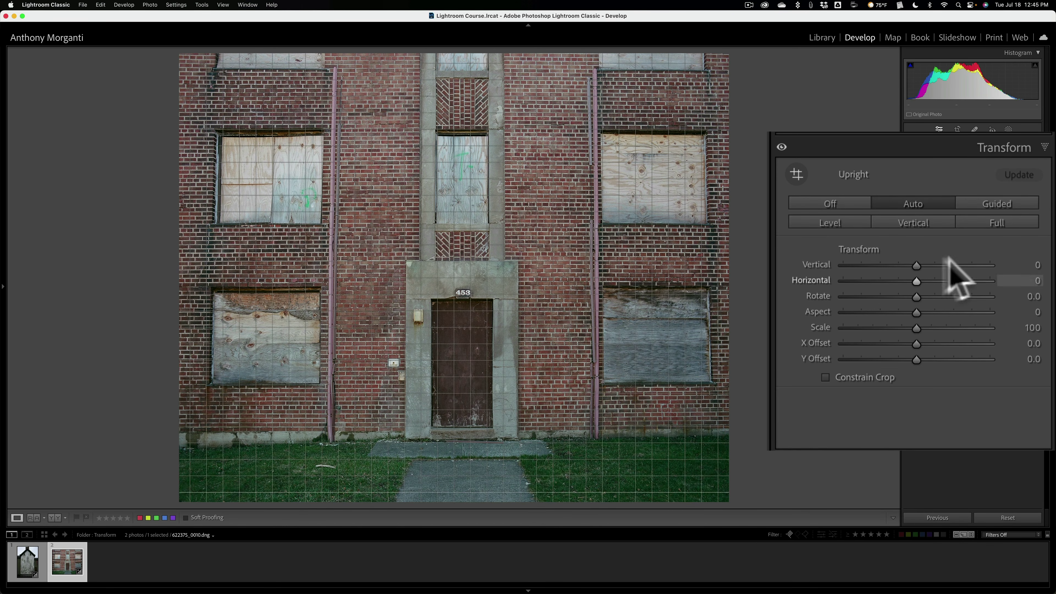
pyautogui.click(990, 222)
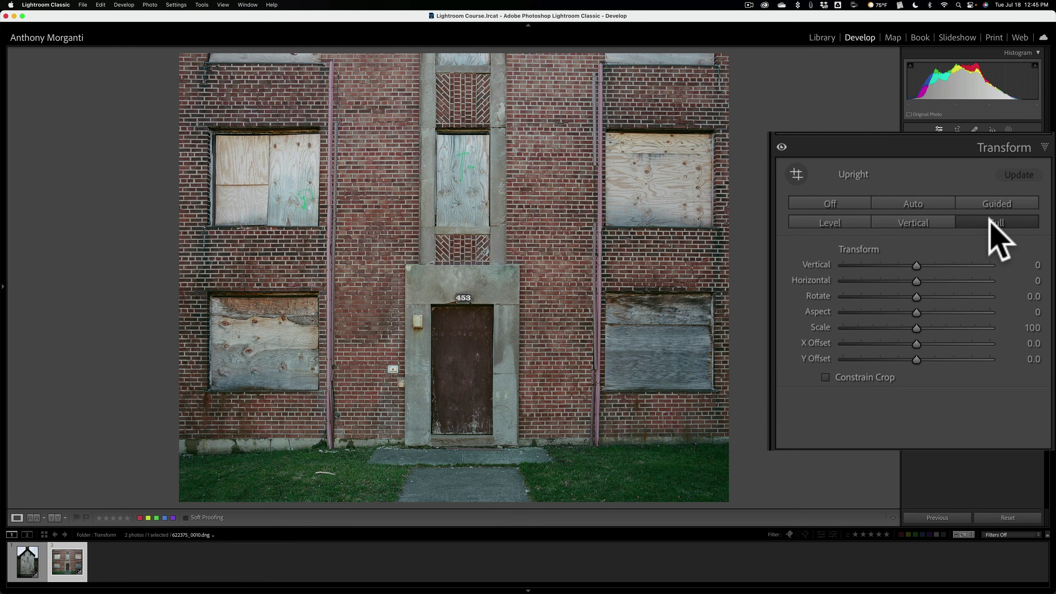